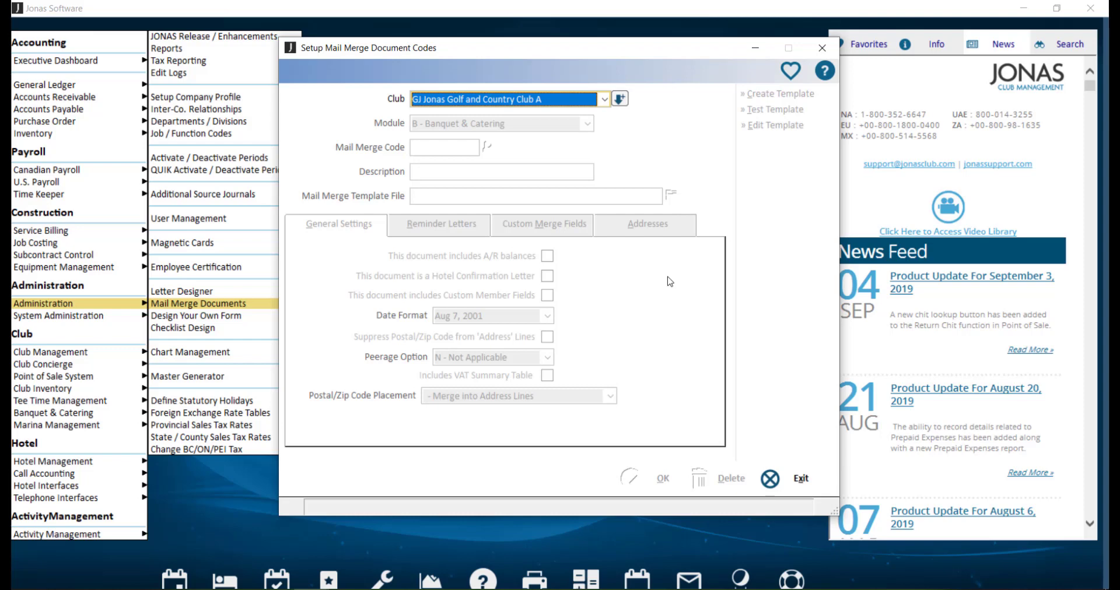
# Accept GJ Jonas Golf and Country Club A as the club and set the module to C - Club.
pyautogui.press('Tab')
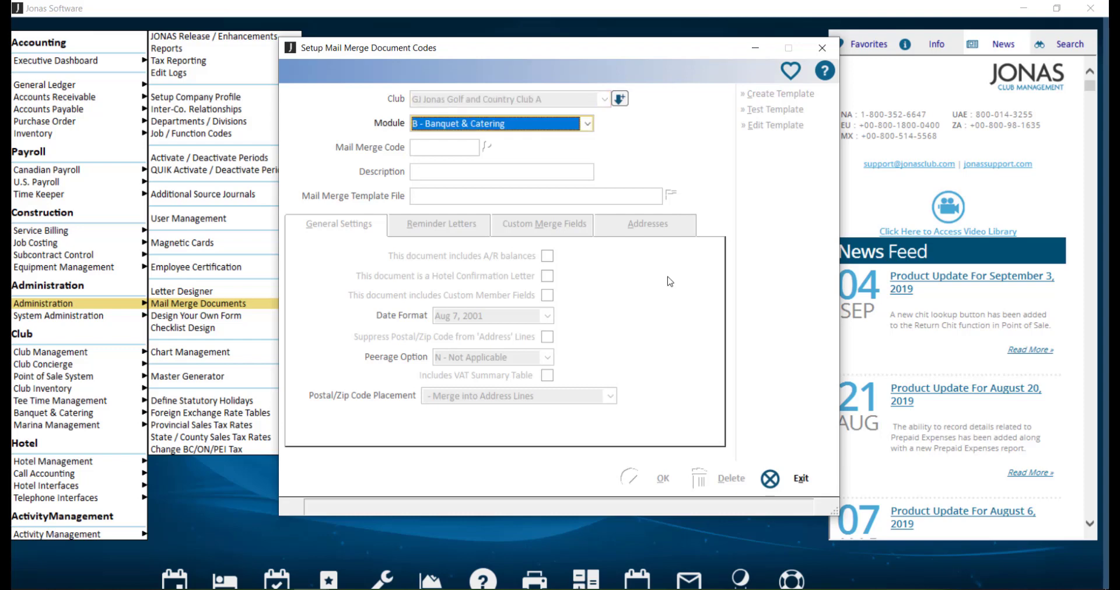
pyautogui.hotkey('alt', 'Down')
pyautogui.press('Down')
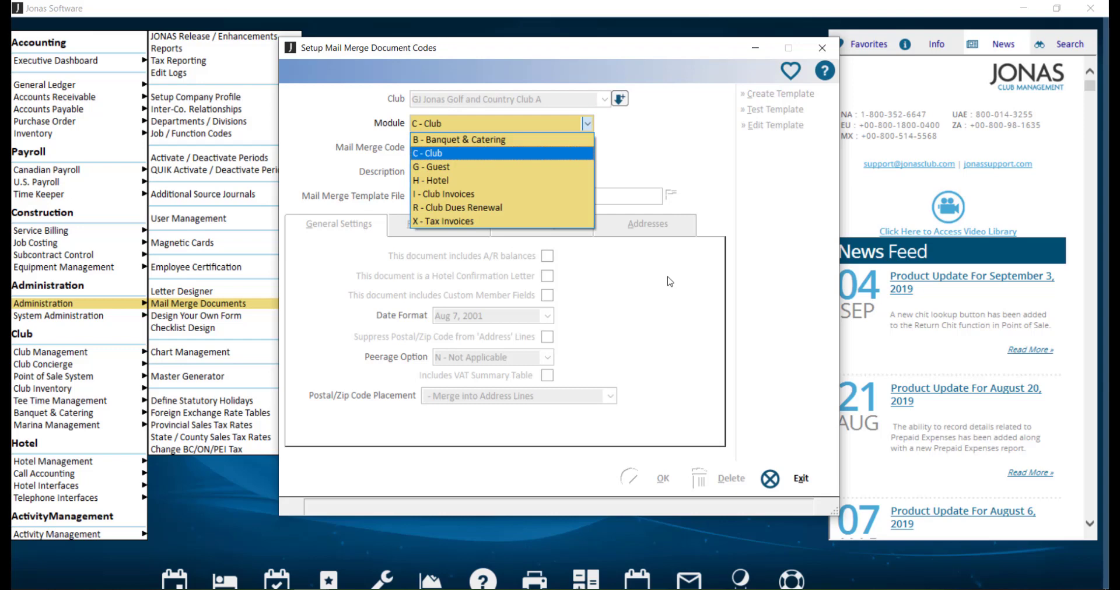
pyautogui.press('Return')
# Add a new mail merge code MLABEL with the description "Member Labels".
pyautogui.press('Tab')
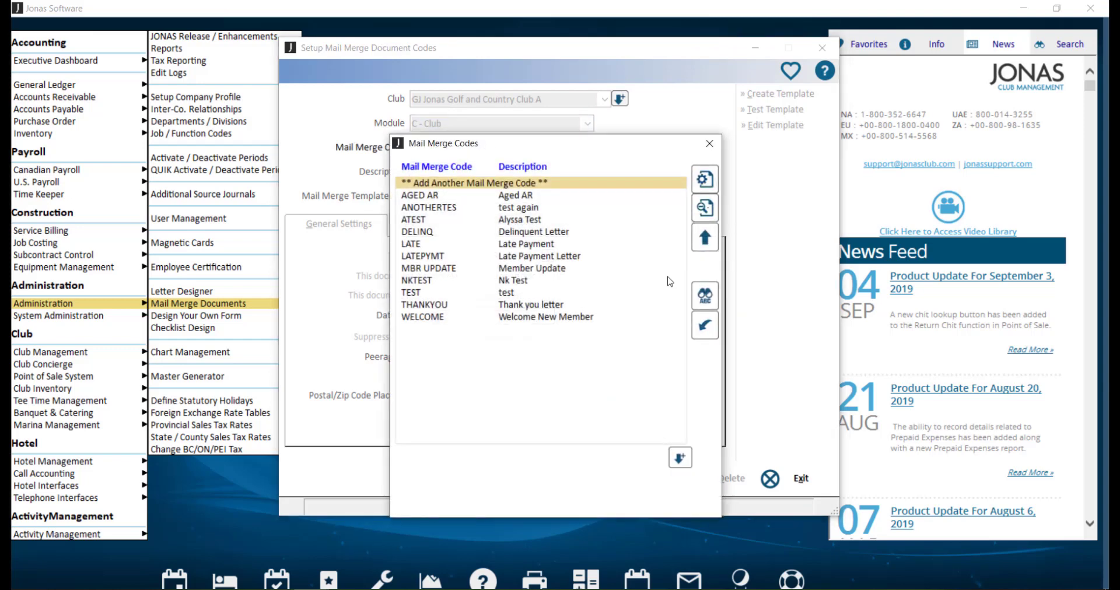
pyautogui.doubleClick(584, 183)
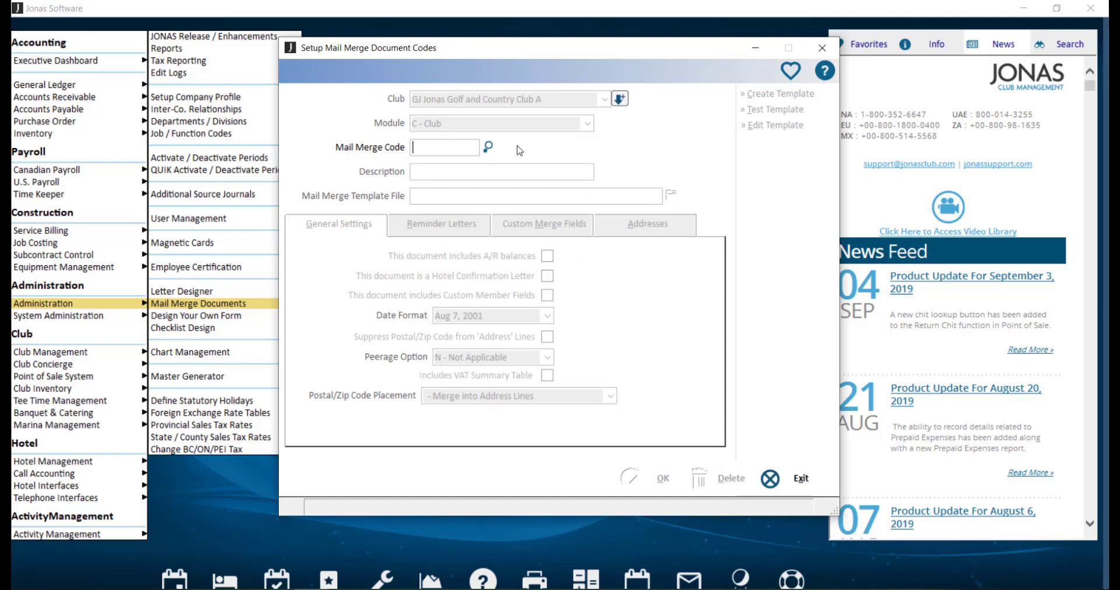
pyautogui.write('MLABEL')
pyautogui.press('Tab')
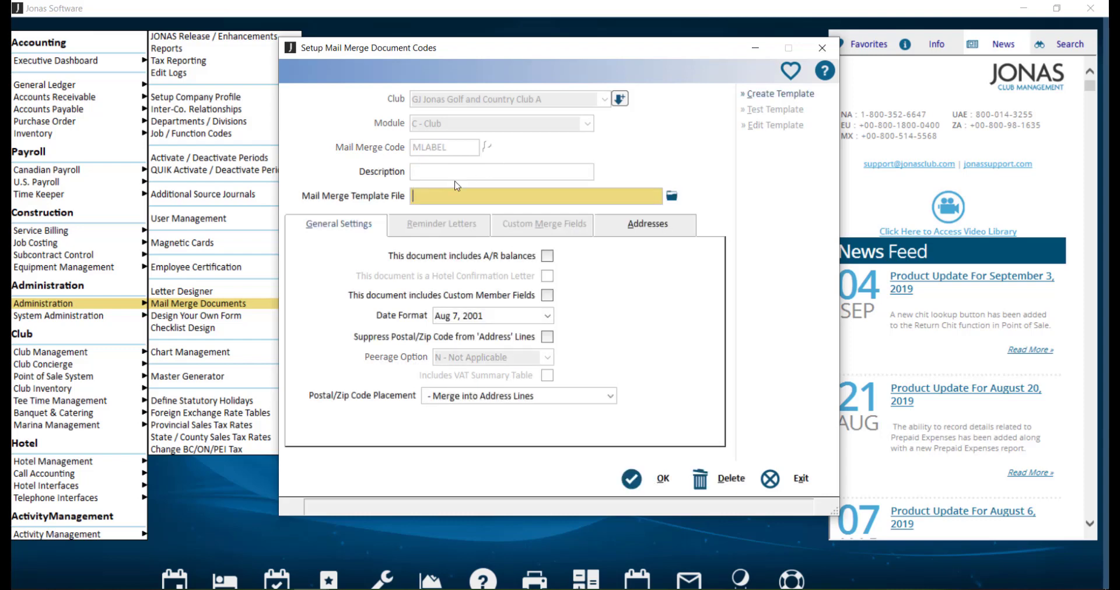
pyautogui.click(455, 174)
pyautogui.write('Memb')
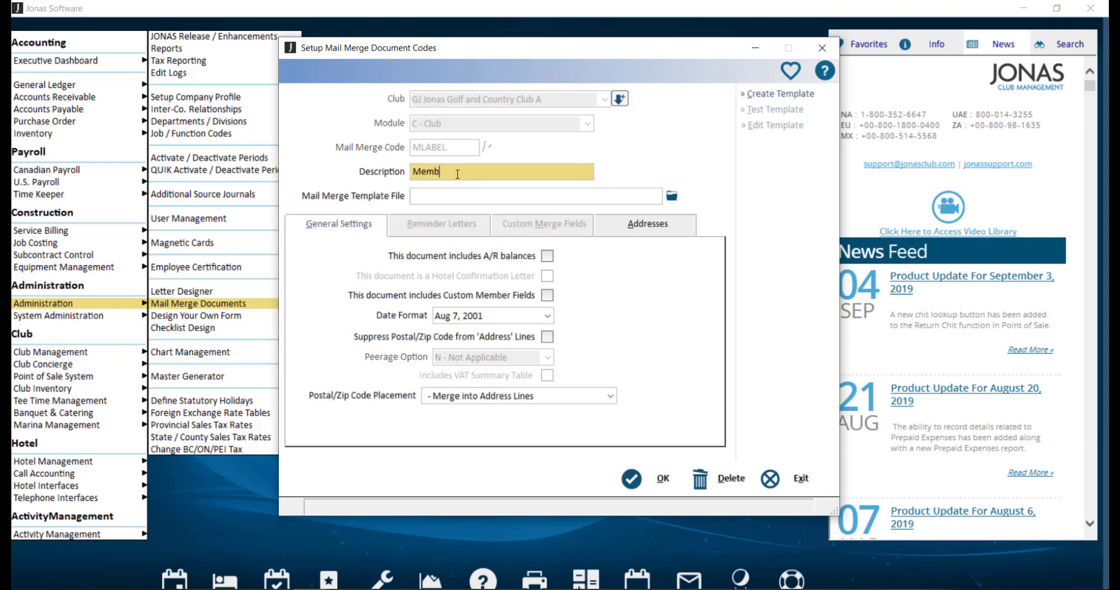
pyautogui.write('er Labels')
# Create the template as a new document and lay it out in Word as Avery US Letter 8986 Foil Mailing Labels.
pyautogui.click(786, 100)
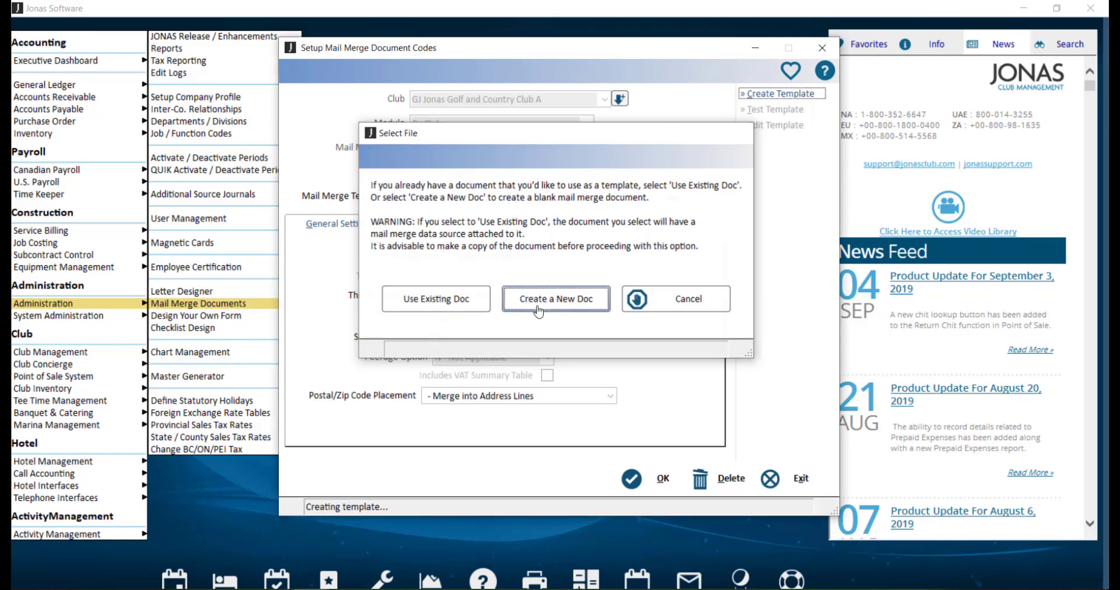
pyautogui.click(538, 309)
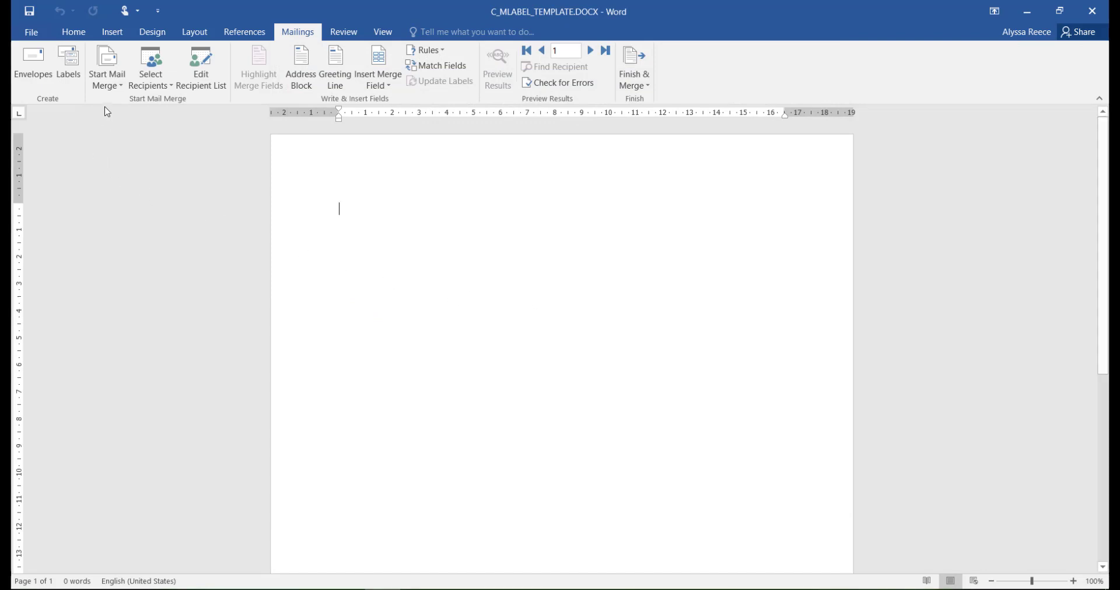
pyautogui.click(110, 86)
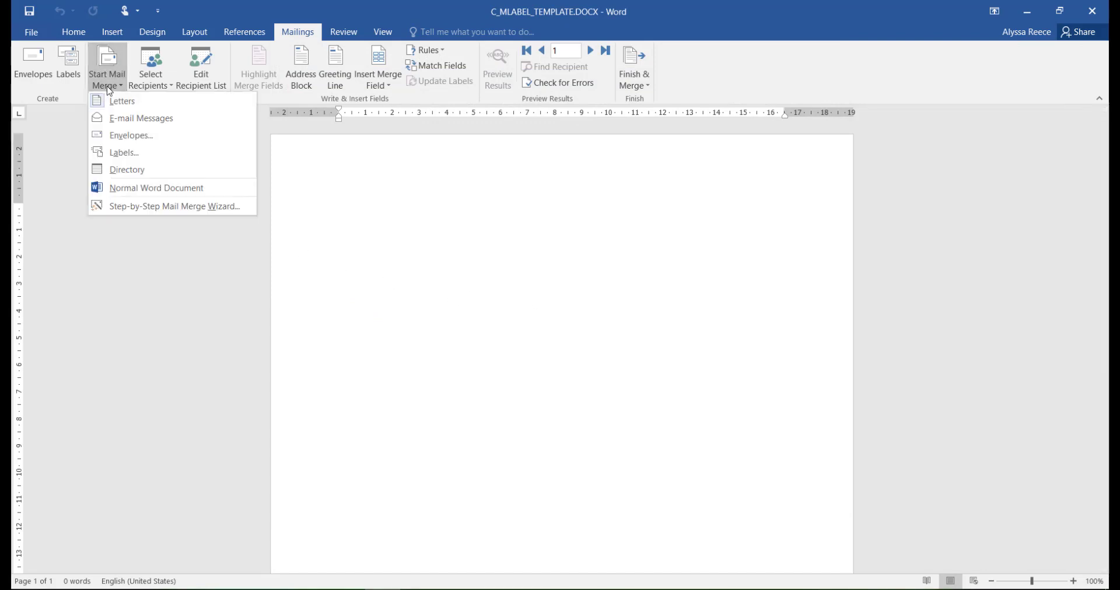
pyautogui.click(117, 154)
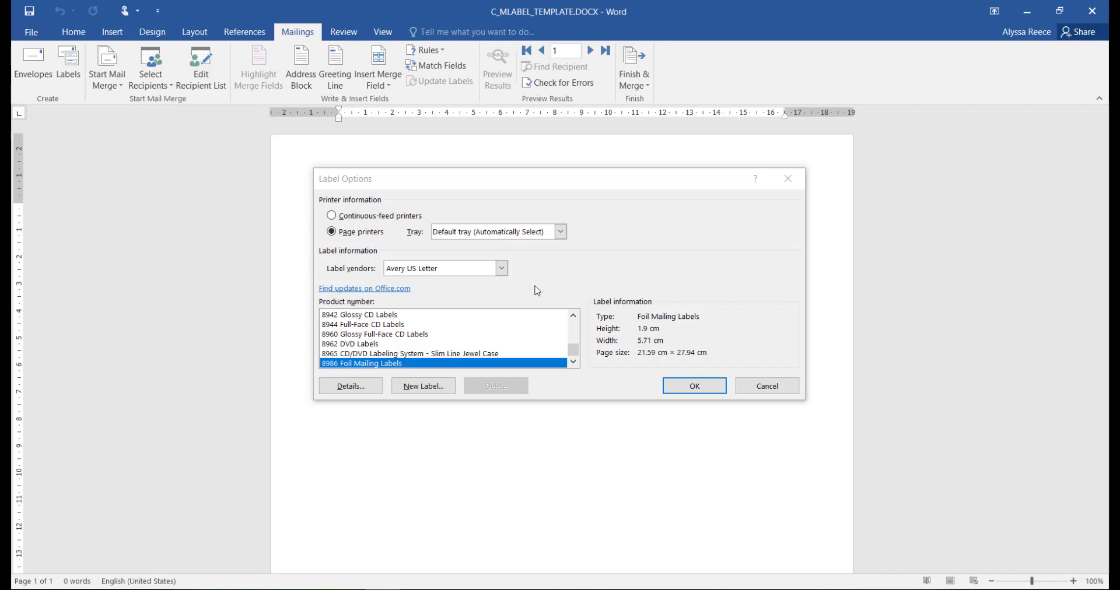
pyautogui.click(677, 388)
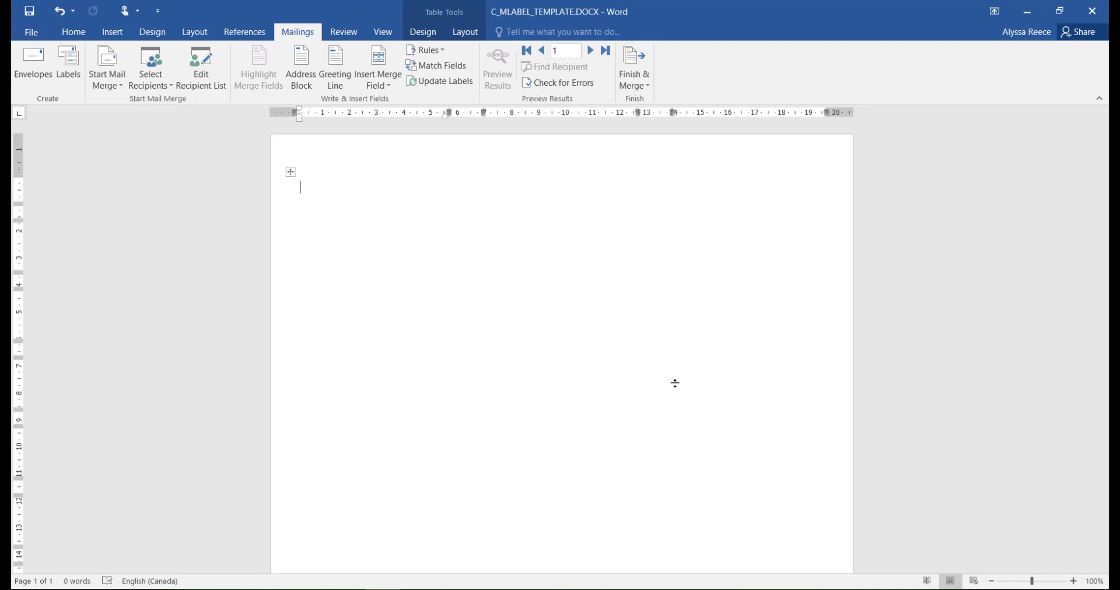
# Apply all borders to the whole label table.
pyautogui.click(74, 32)
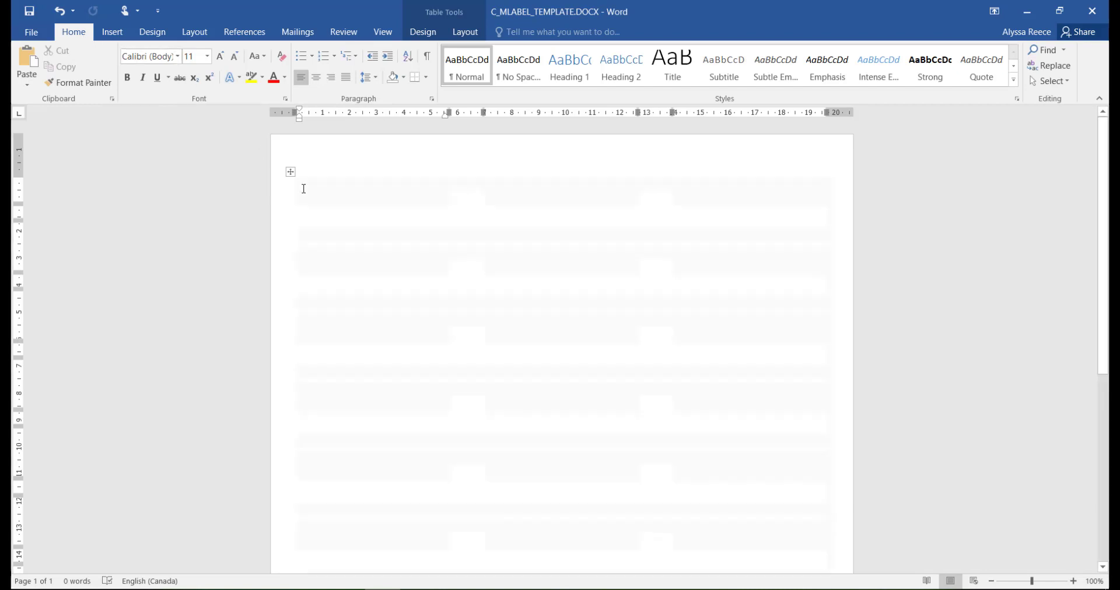
pyautogui.hotkey('ctrl', 'a')
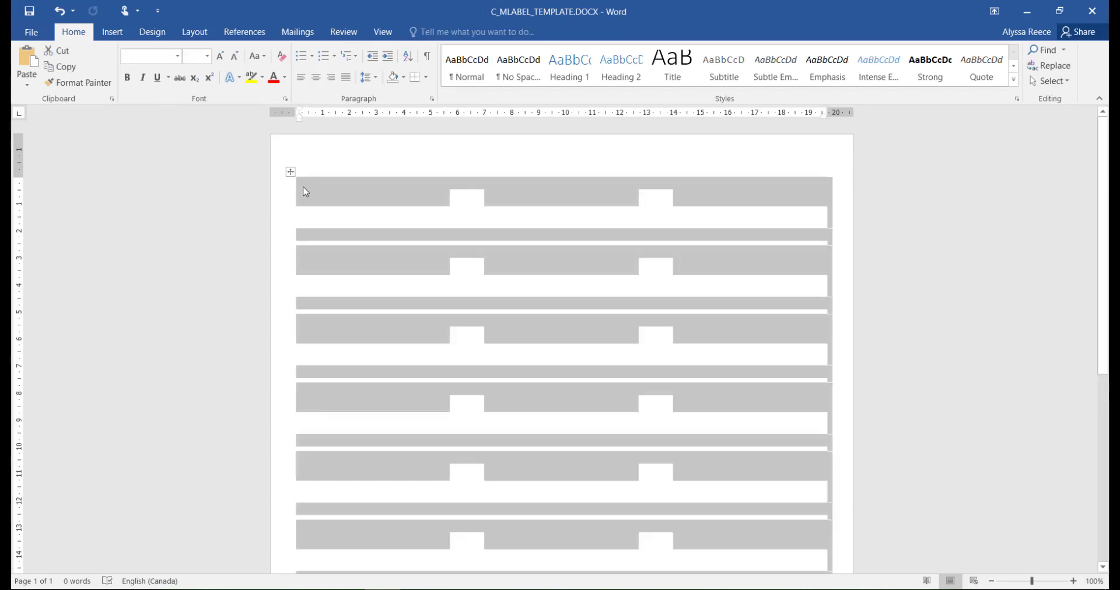
pyautogui.click(426, 77)
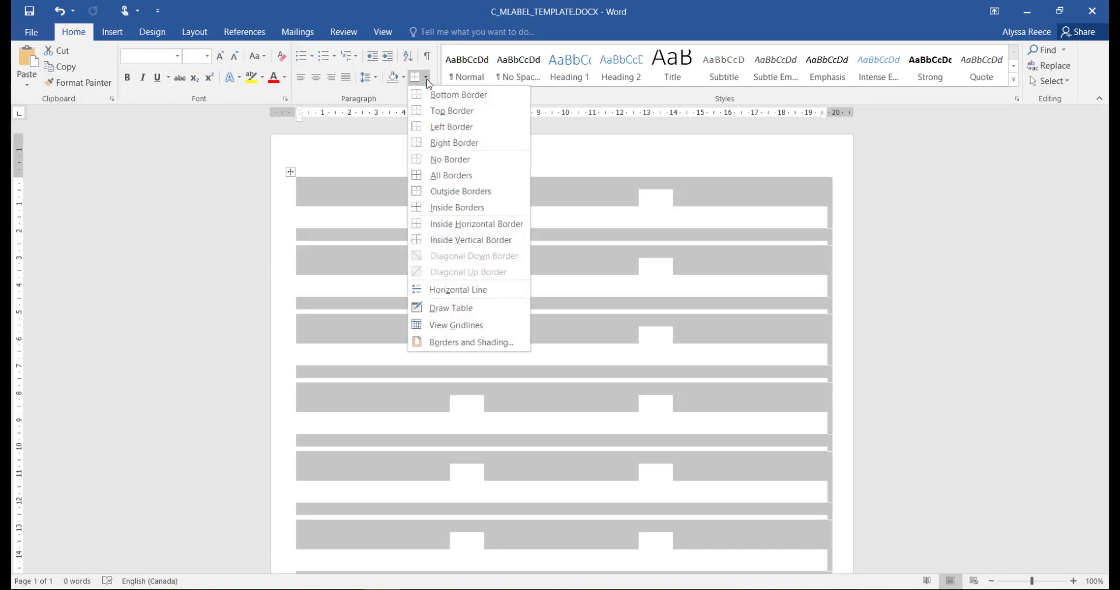
pyautogui.click(427, 175)
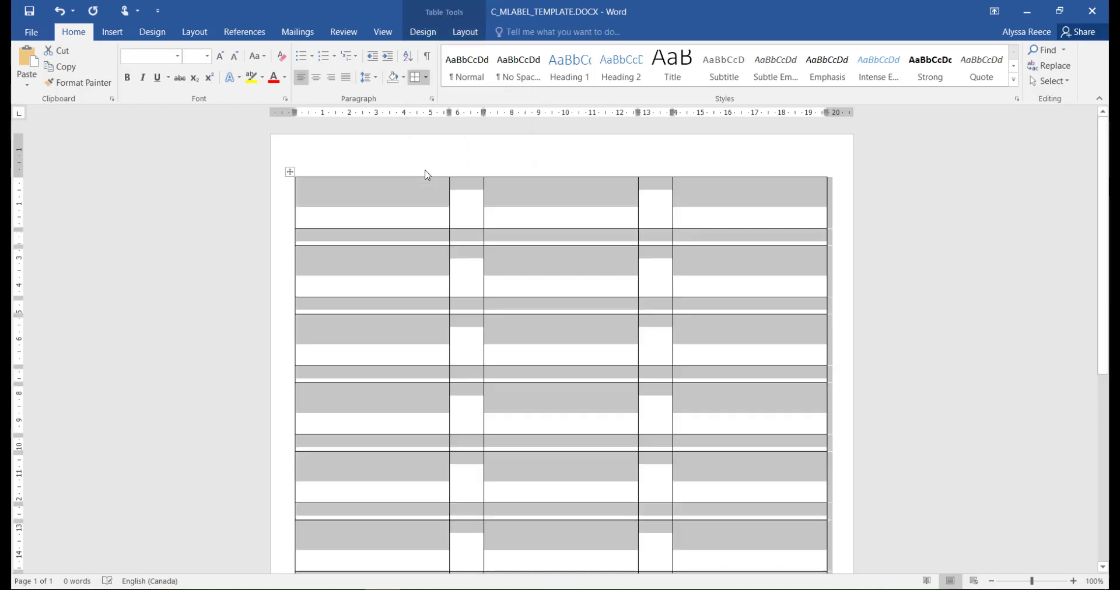
pyautogui.click(393, 187)
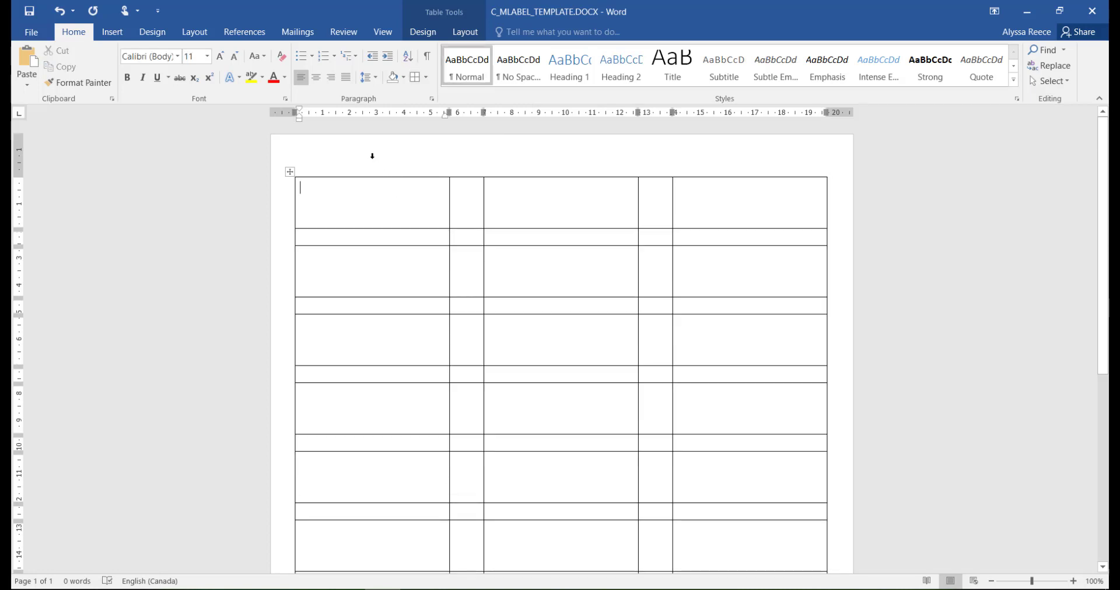
# Insert the merge fields title and surname on the first label's first line, and reg_stmt_address1 on its second line.
pyautogui.click(311, 38)
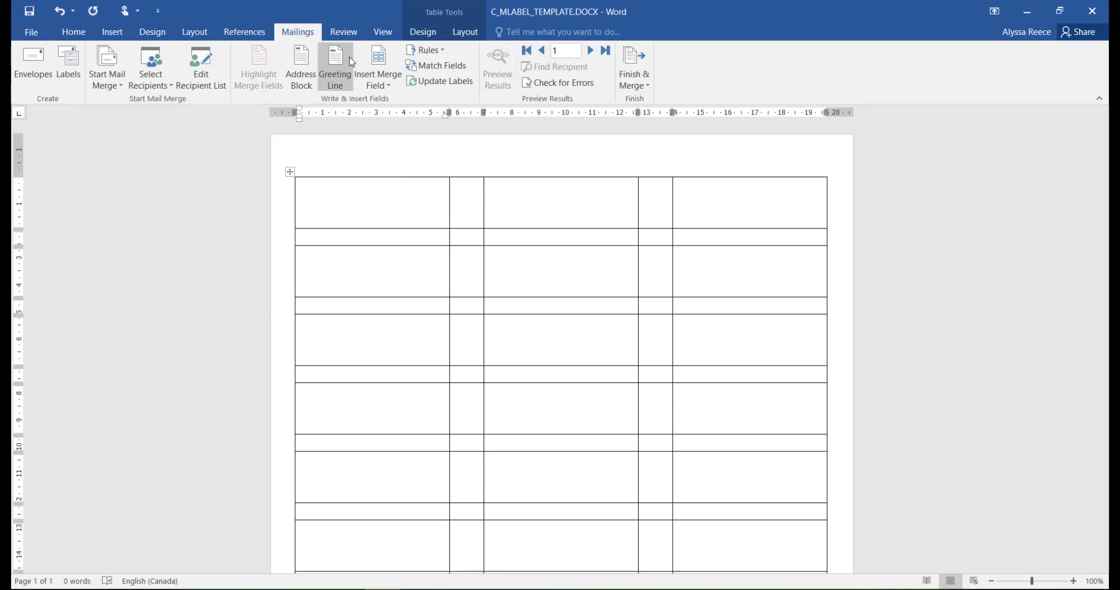
pyautogui.click(377, 86)
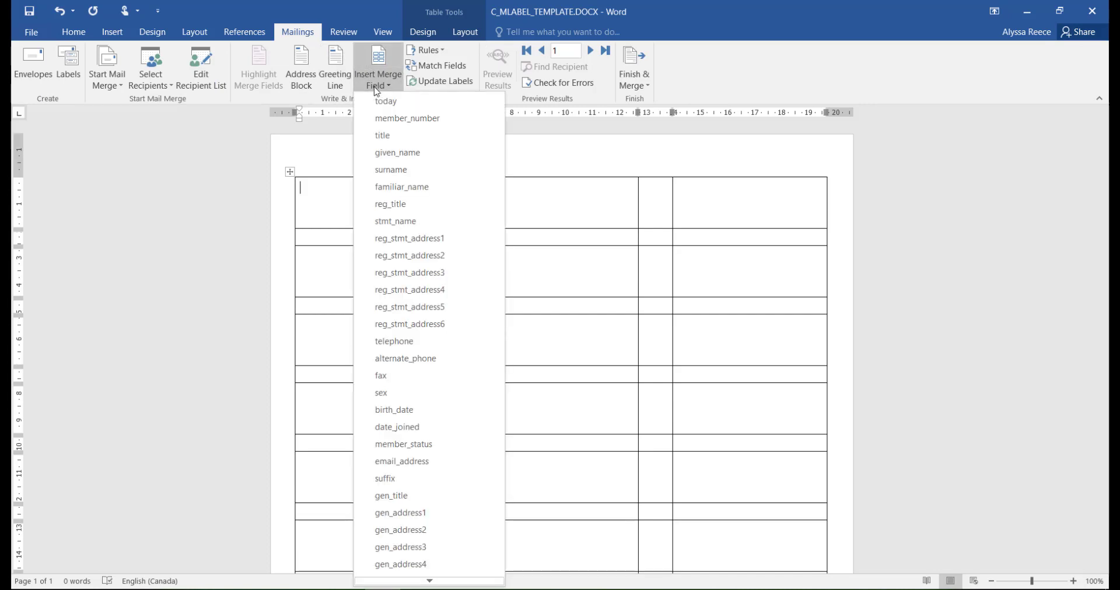
pyautogui.click(369, 135)
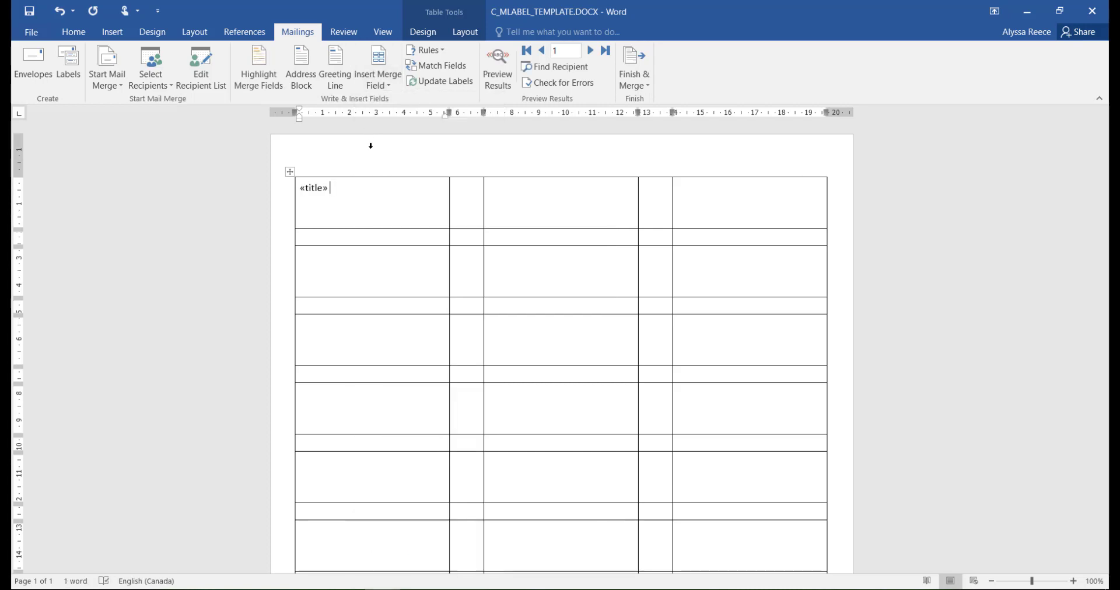
pyautogui.click(378, 85)
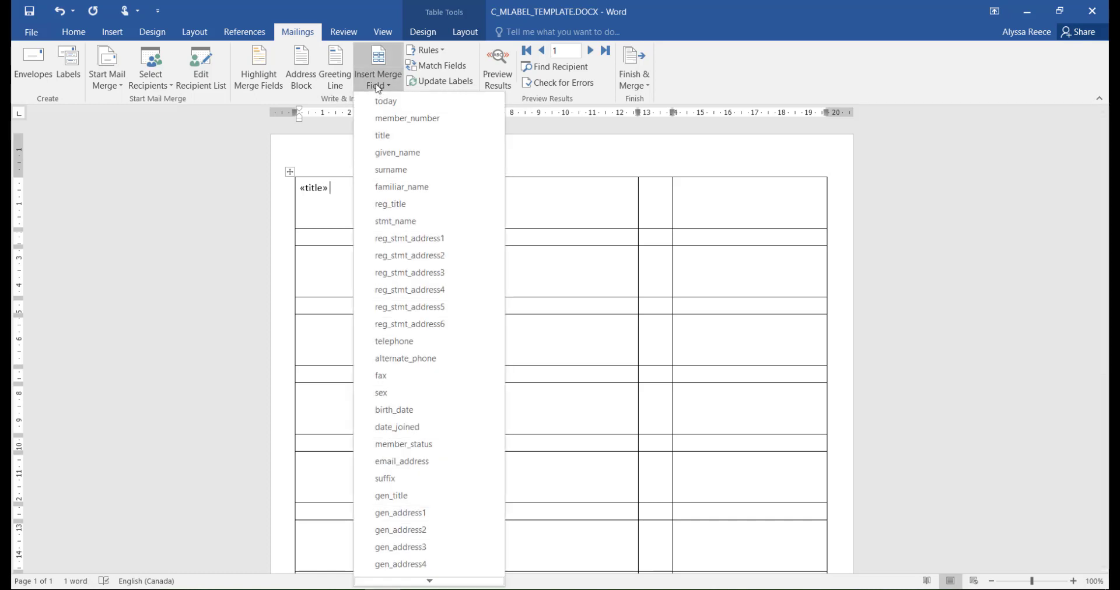
pyautogui.click(400, 171)
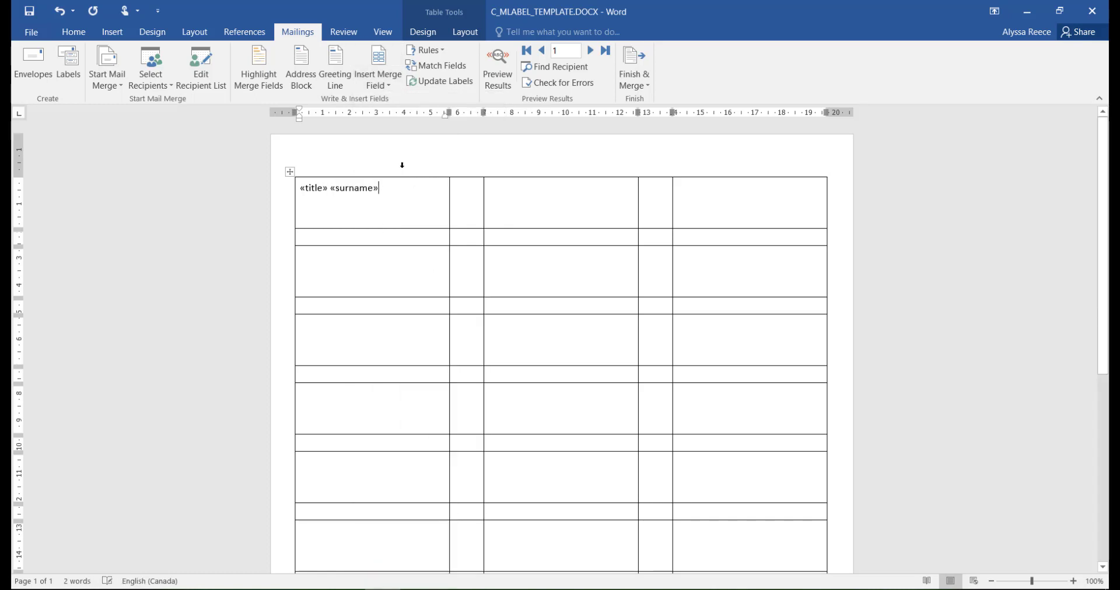
pyautogui.press('Return')
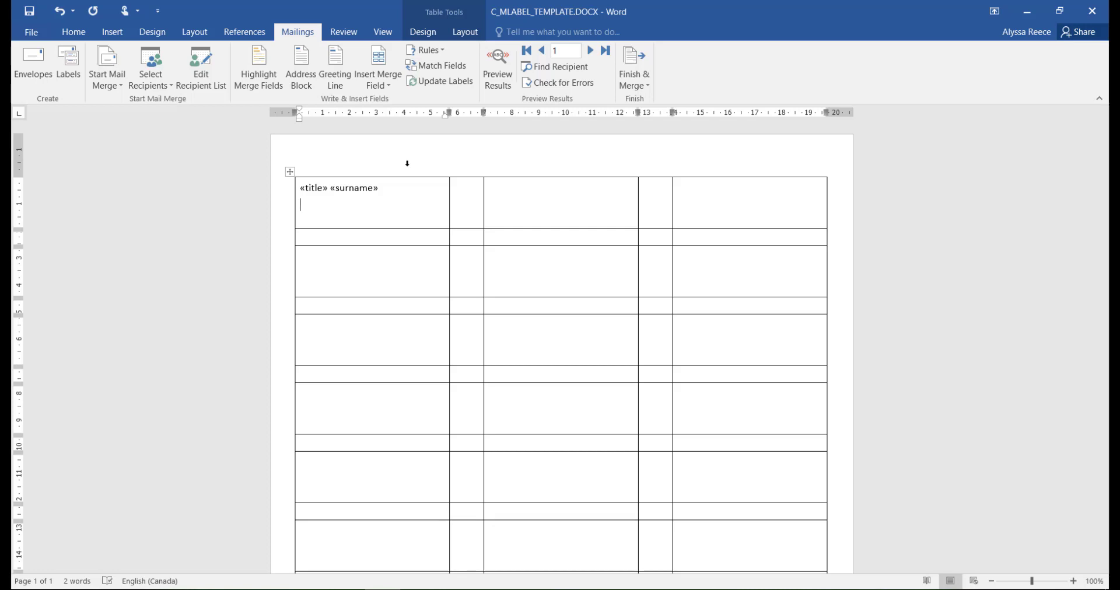
pyautogui.click(387, 86)
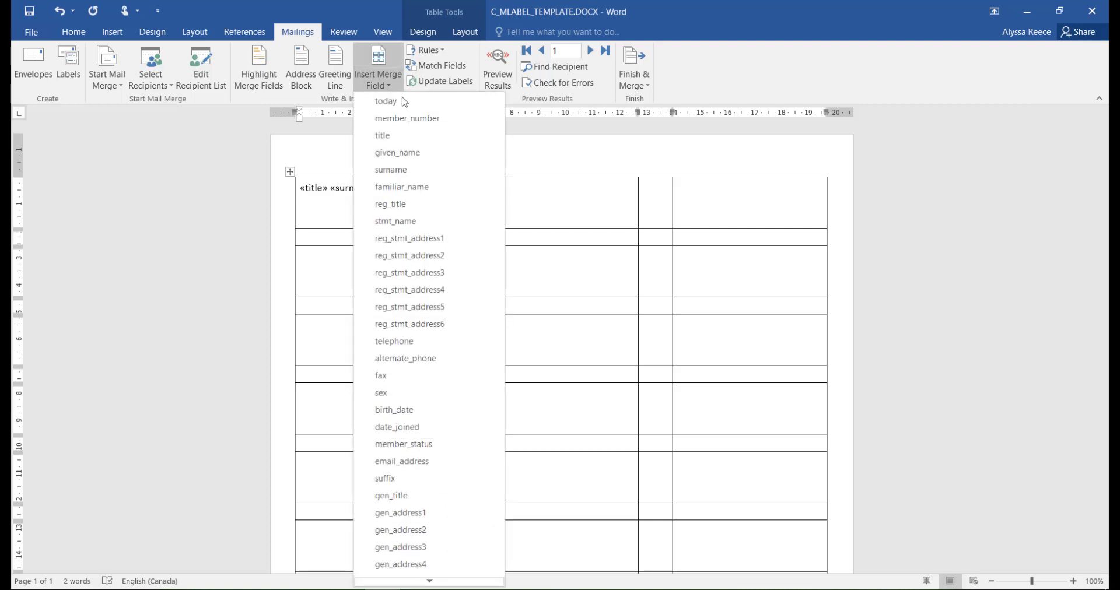
pyautogui.click(409, 238)
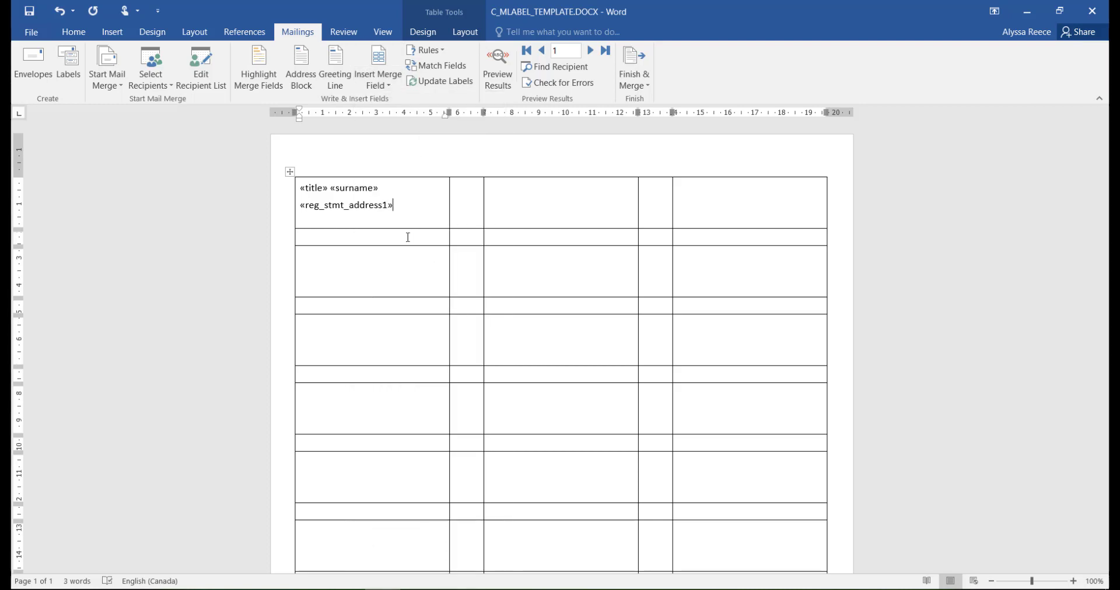
# Copy the first label's merge fields to all the other labels and save the template.
pyautogui.click(469, 89)
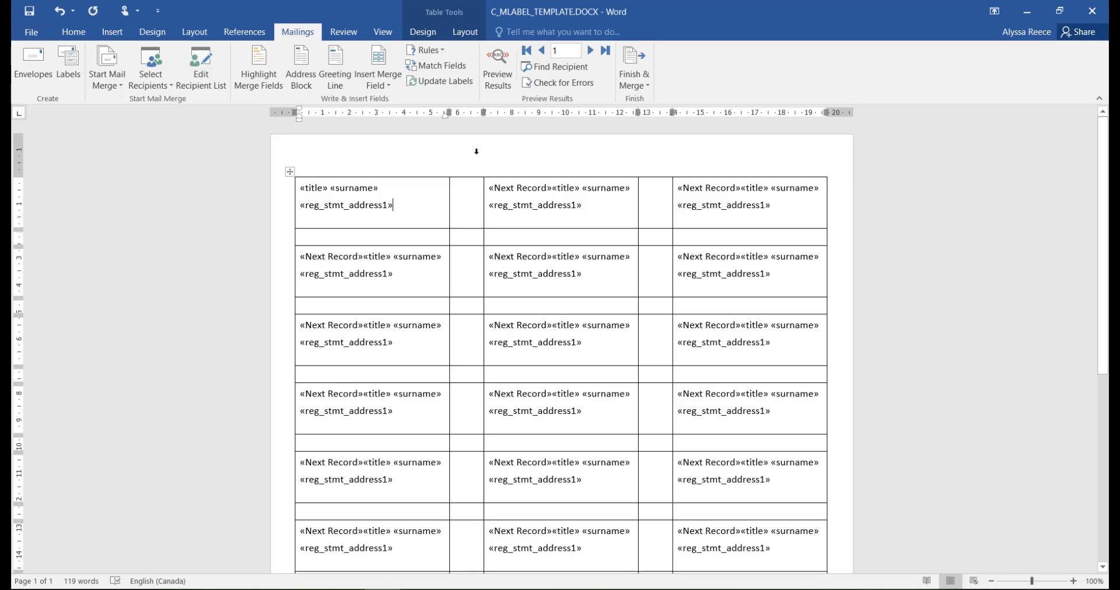
pyautogui.click(512, 163)
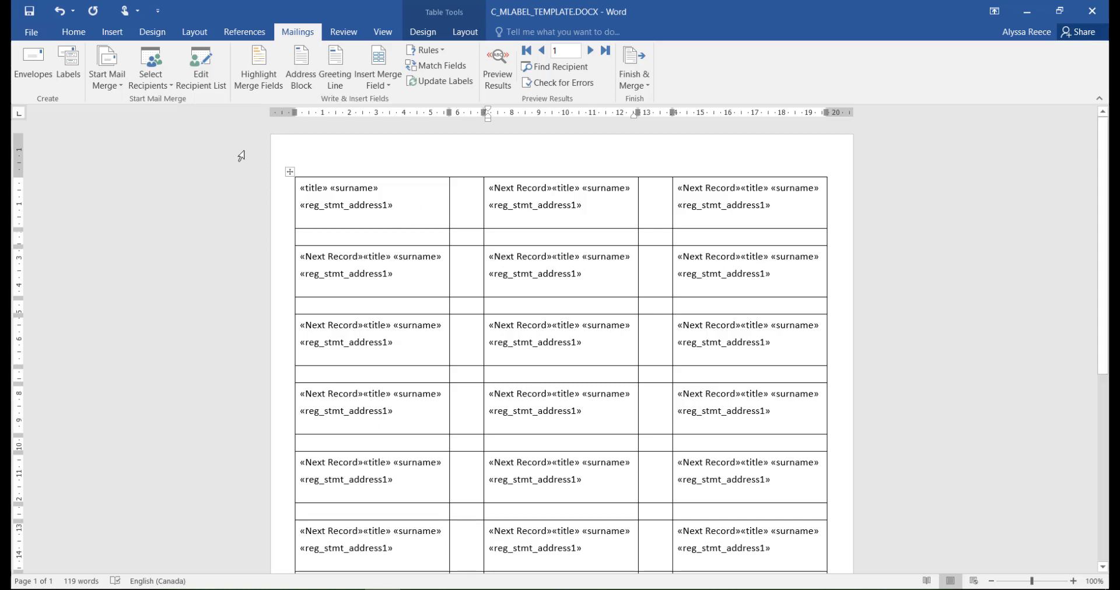
pyautogui.click(30, 11)
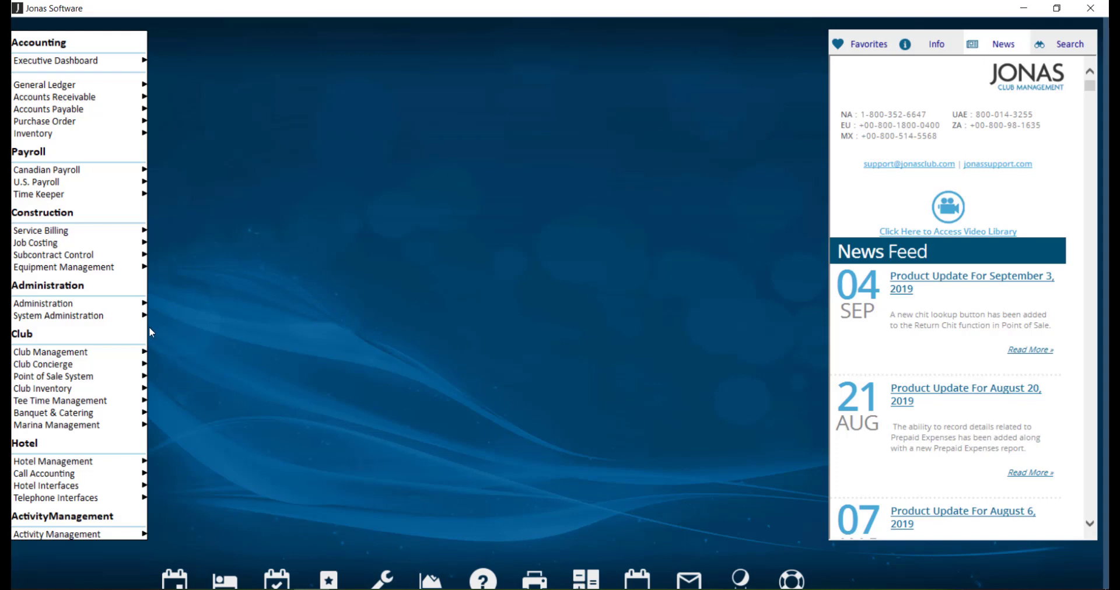
# In Jonas, start a mail merge of club documents for the default club with the document code MLABEL.
pyautogui.moveTo(140, 352)
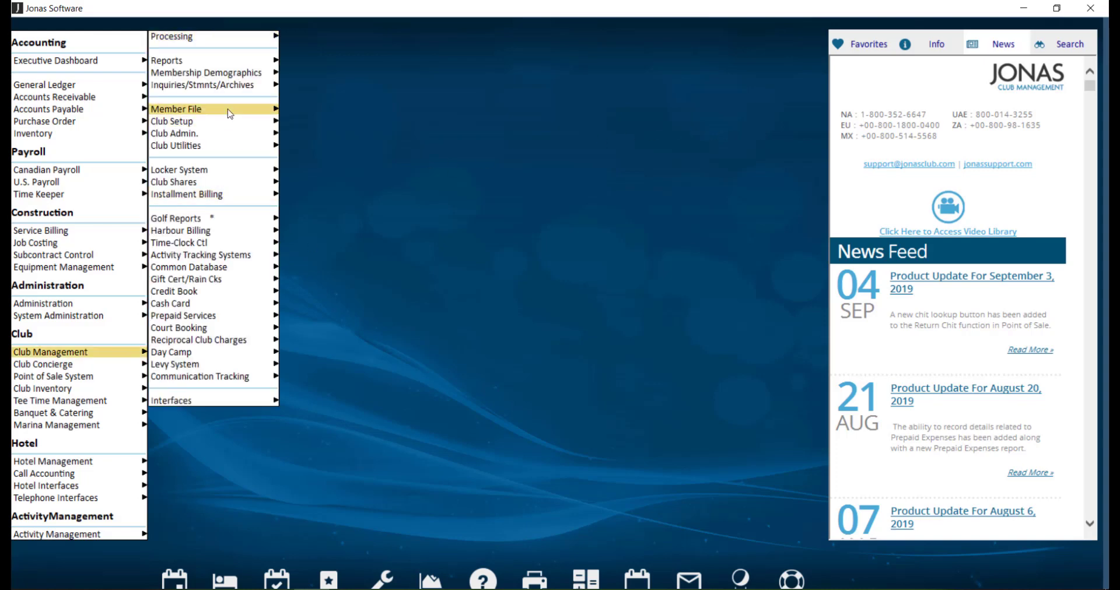
pyautogui.moveTo(230, 114)
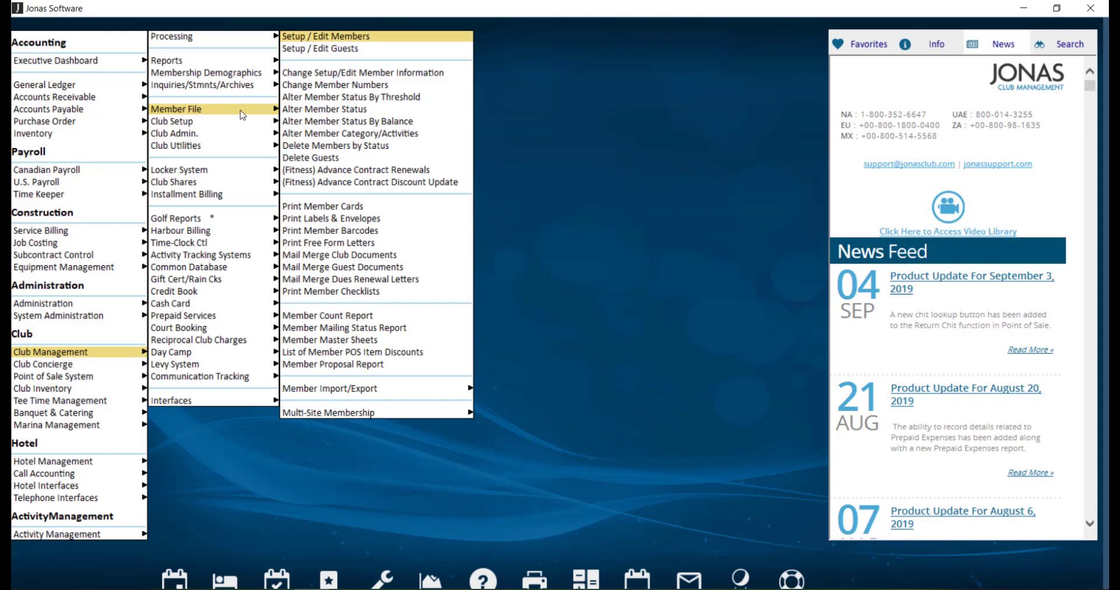
pyautogui.click(396, 255)
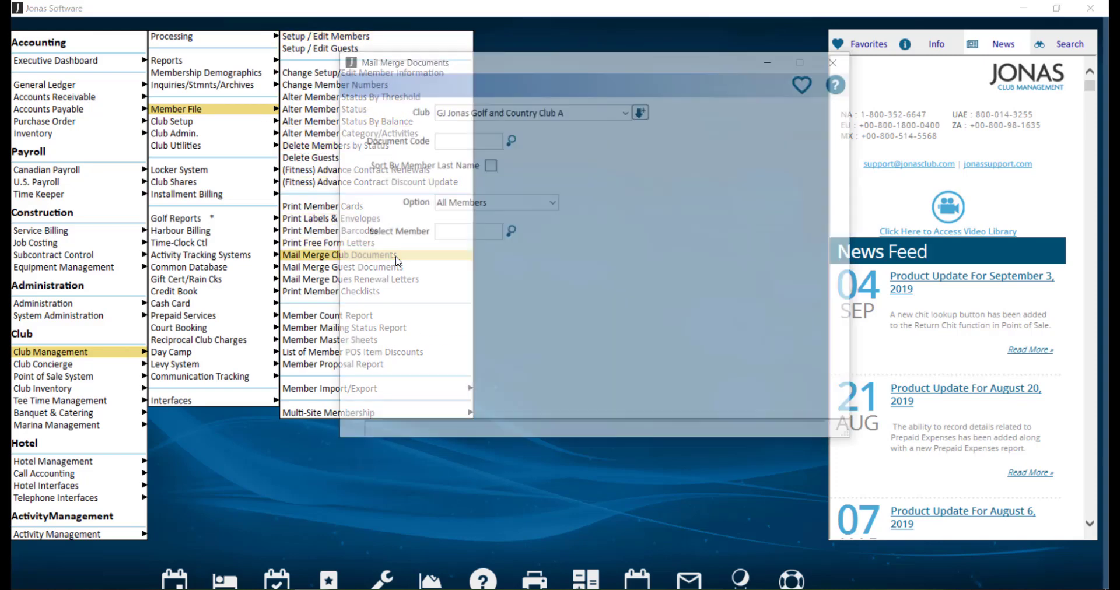
pyautogui.press('Return')
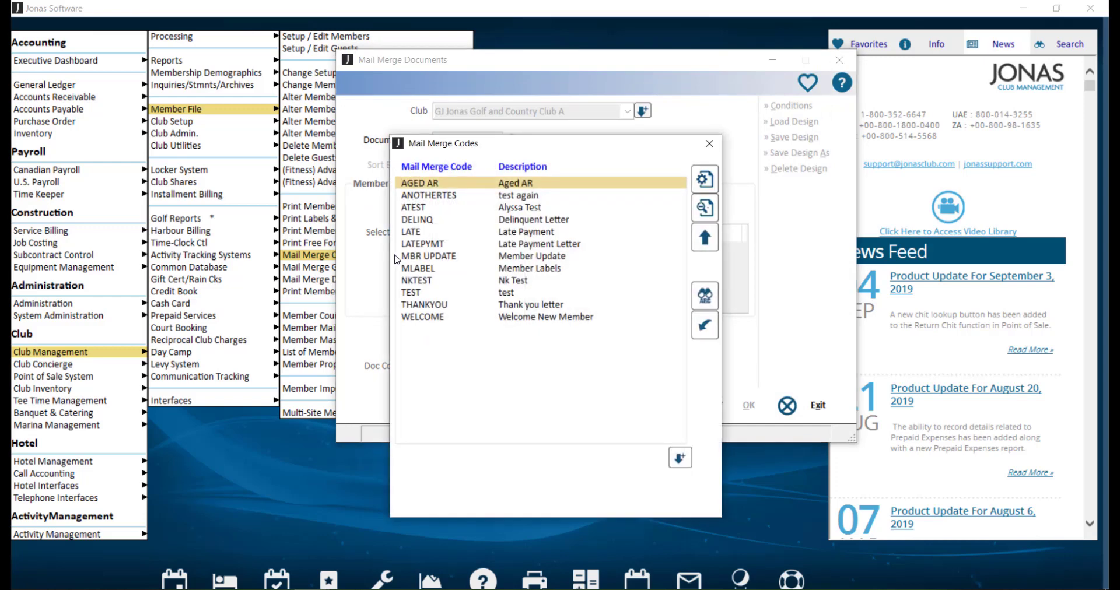
pyautogui.doubleClick(526, 268)
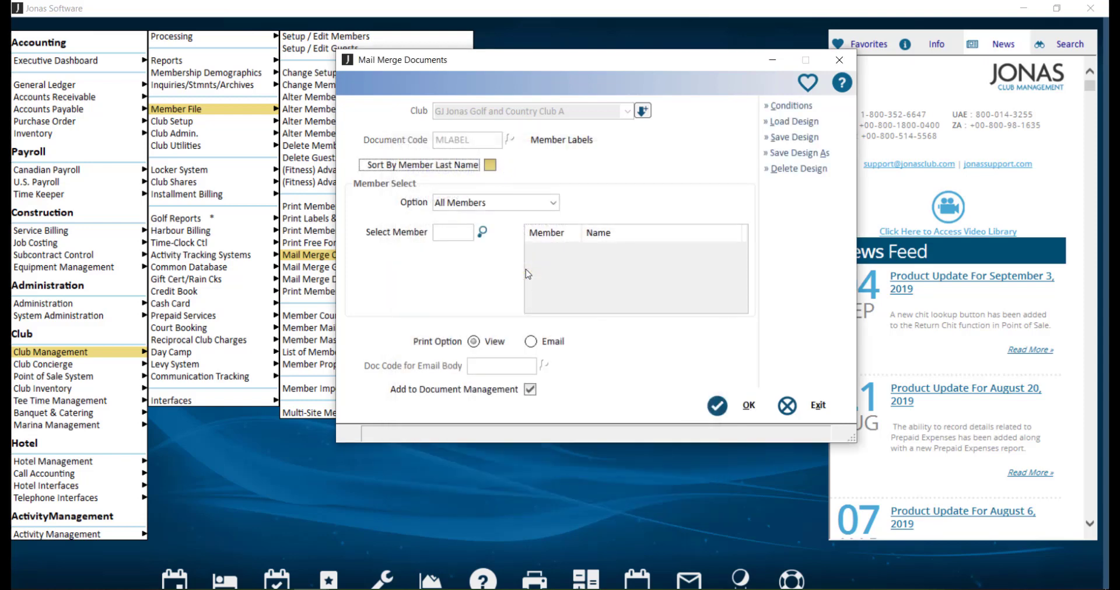
# Restrict the mail merge to Selected Members and add the first active member in the member lookup.
pyautogui.click(553, 203)
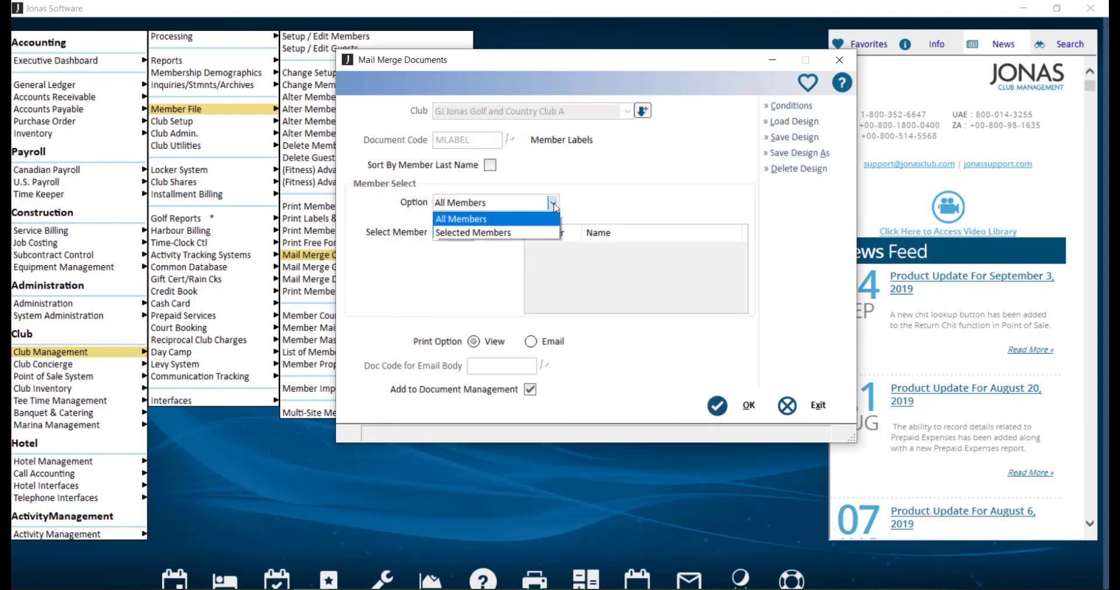
pyautogui.click(519, 233)
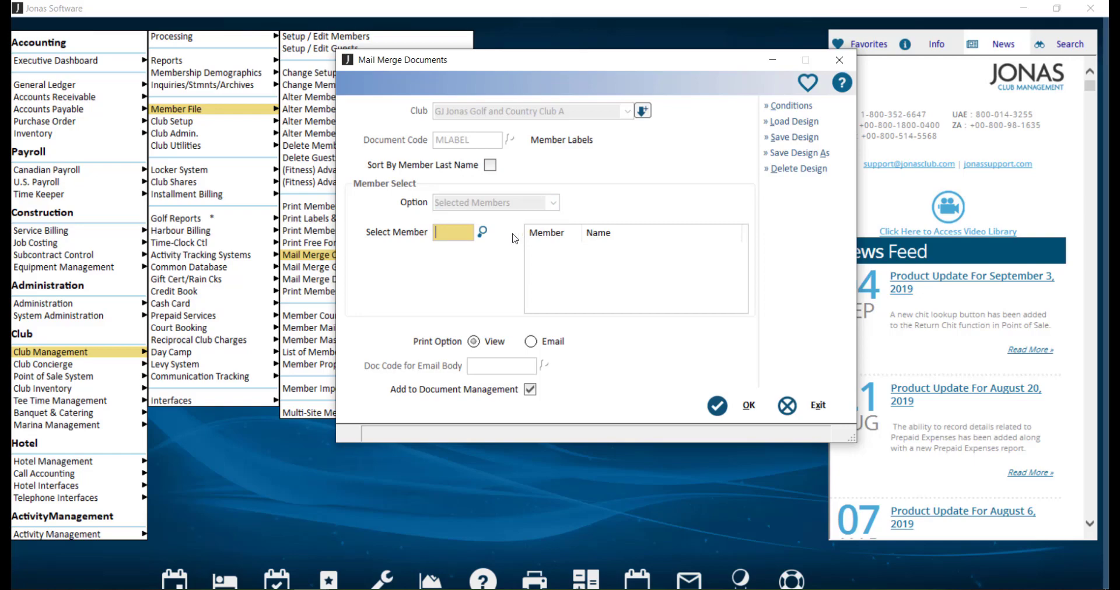
pyautogui.press('Return')
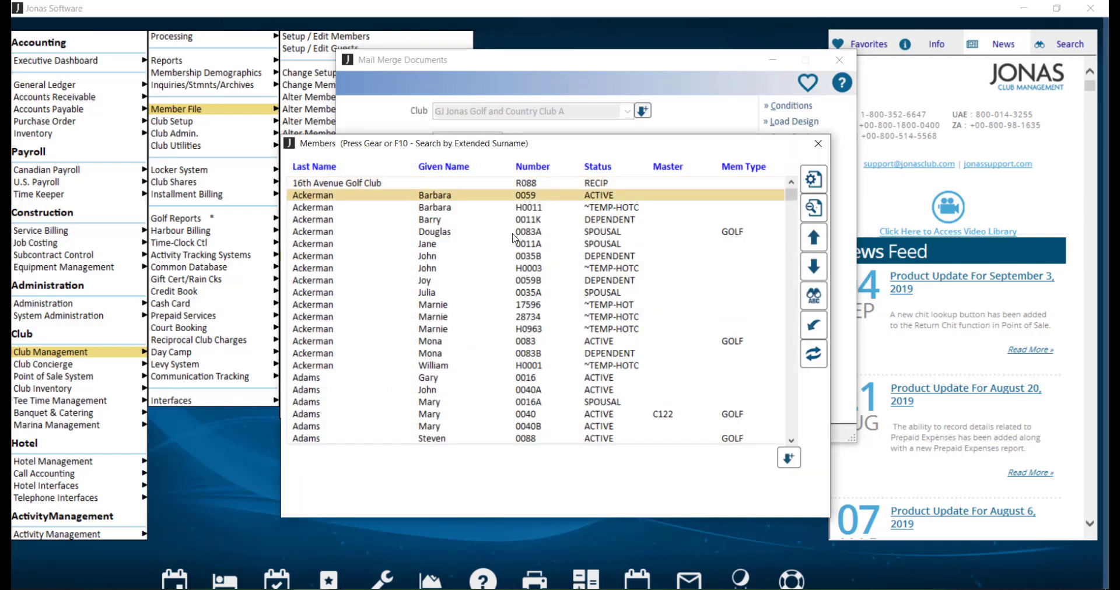
pyautogui.press('Return')
# Add two more members with the same surname to the merge list: the spousal GOLF member and the dependent listed below the active GOLF member.
pyautogui.press('Return')
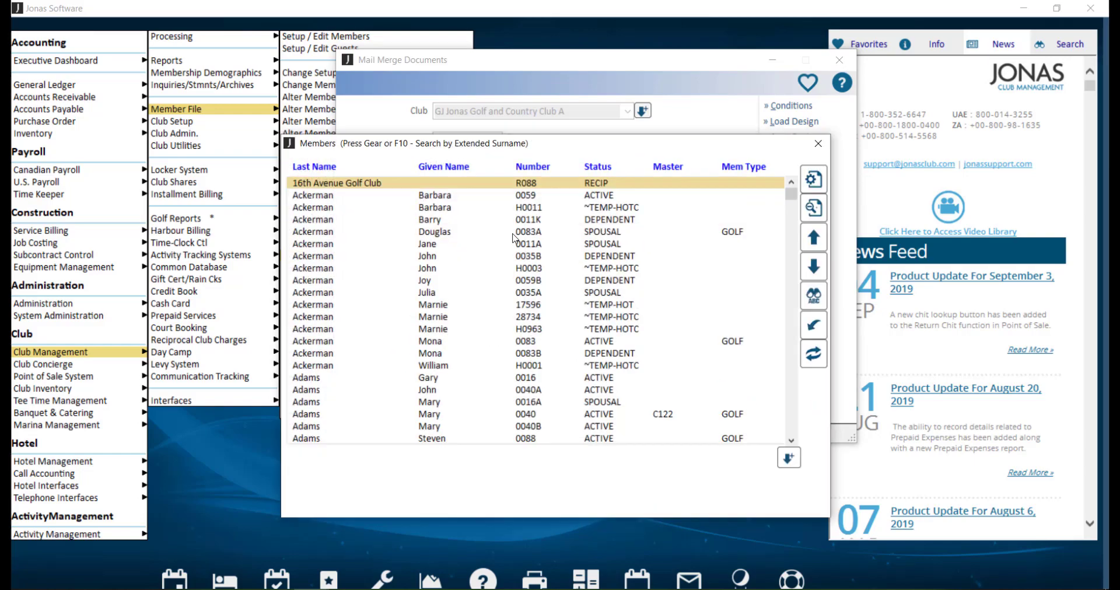
pyautogui.press('Down')
pyautogui.press('Down')
pyautogui.press('Down')
pyautogui.press('Return')
pyautogui.press('Return')
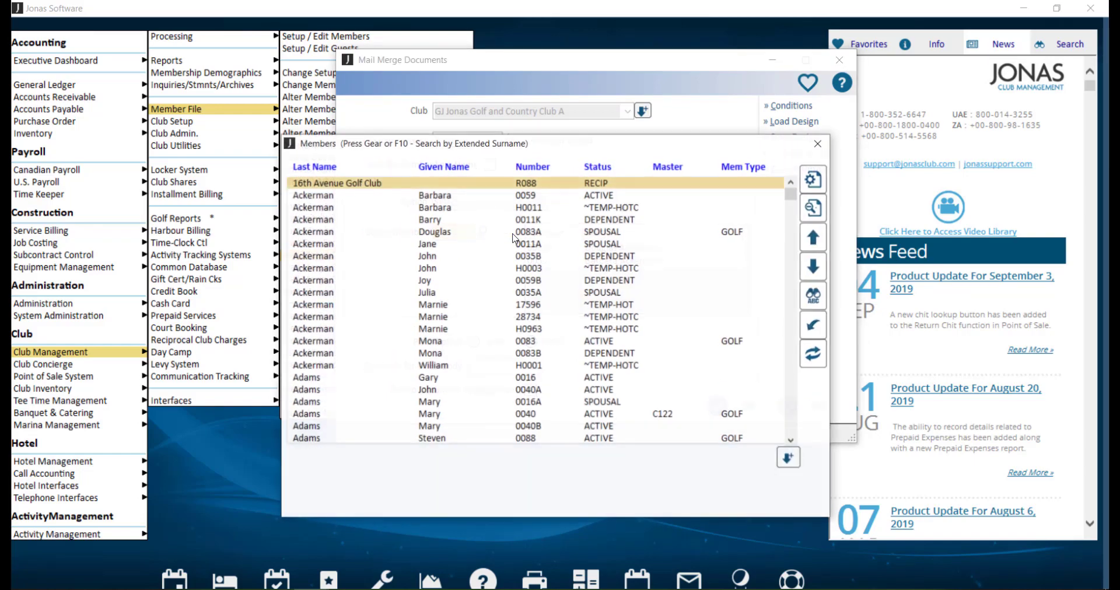
pyautogui.press('Down')
pyautogui.press('Down')
pyautogui.press('Down')
pyautogui.press('Down')
pyautogui.press('Down')
pyautogui.press('Down')
pyautogui.press('Down')
pyautogui.press('Down')
pyautogui.press('Down')
pyautogui.press('Down')
pyautogui.press('Down')
pyautogui.press('Down')
pyautogui.press('Down')
pyautogui.press('Return')
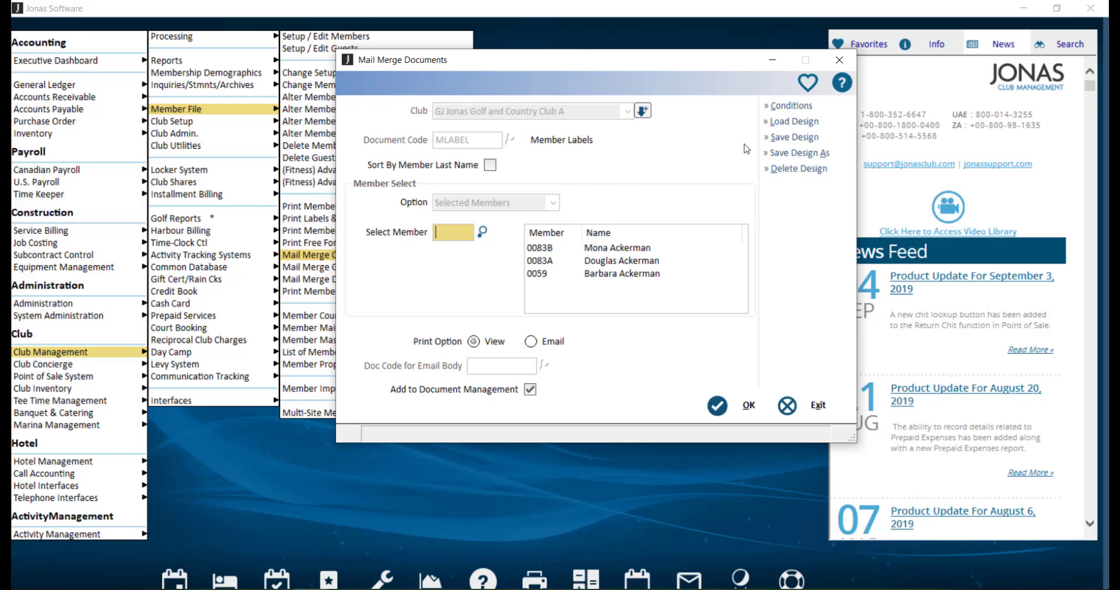
# View the report conditions without setting any, and run the merge of the selected members into the MLABEL document.
pyautogui.click(791, 106)
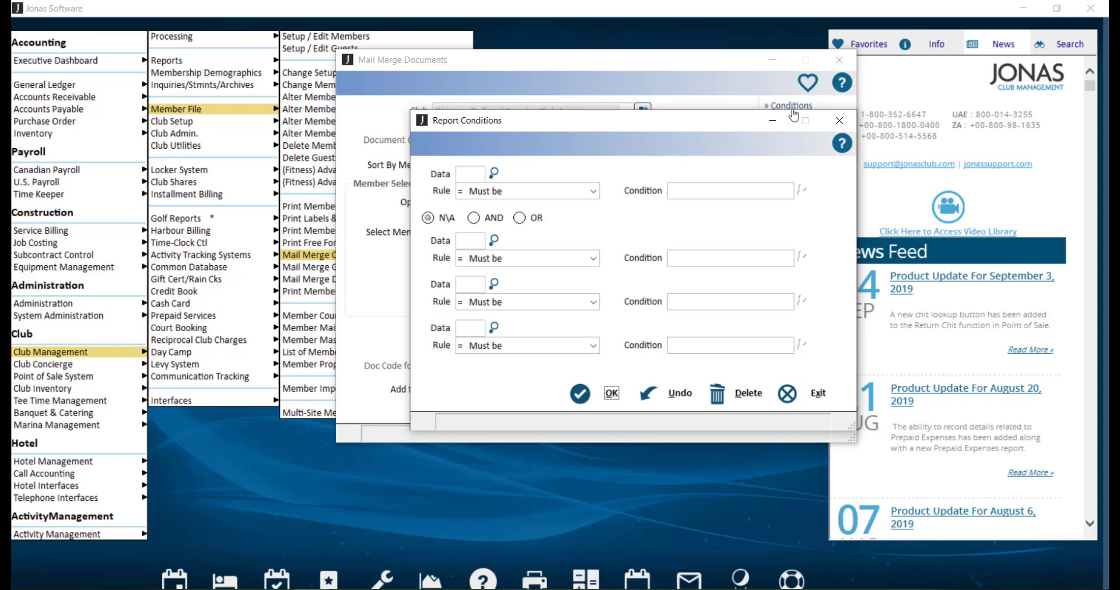
pyautogui.click(837, 121)
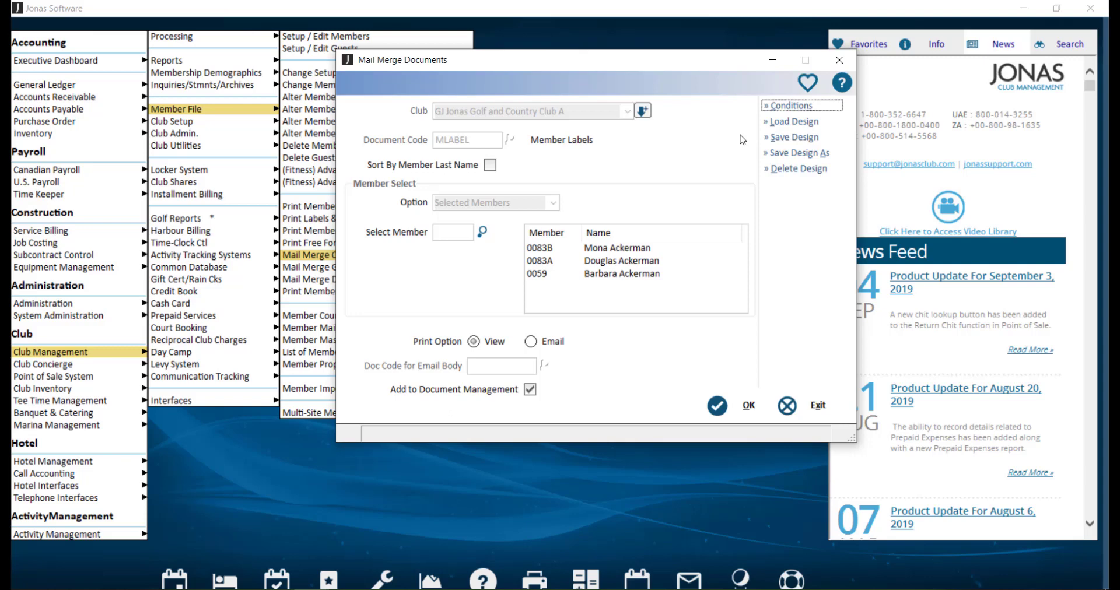
pyautogui.click(717, 405)
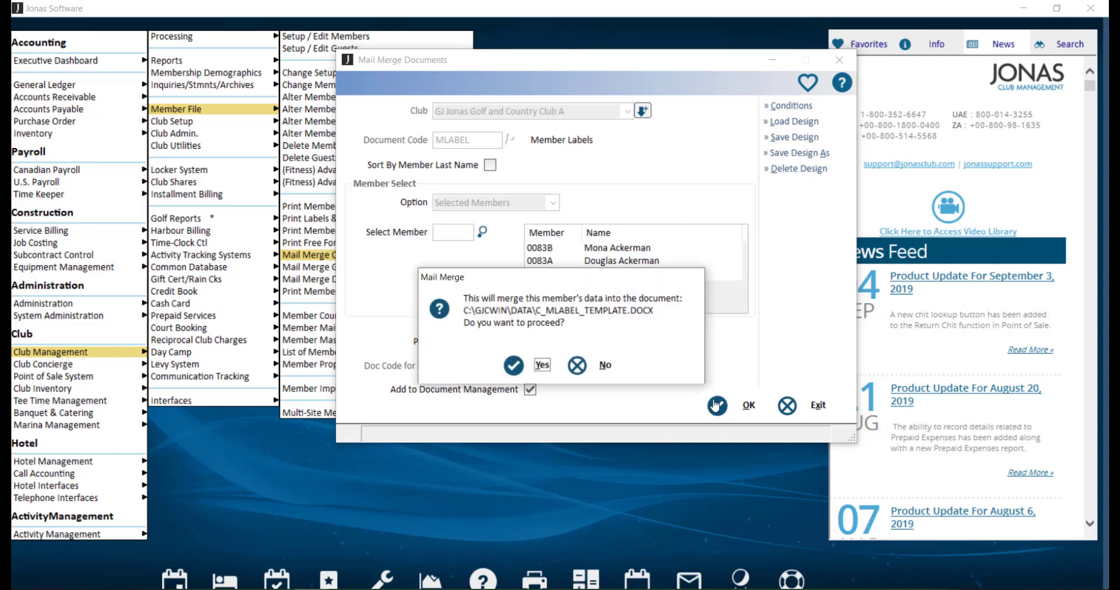
pyautogui.click(543, 366)
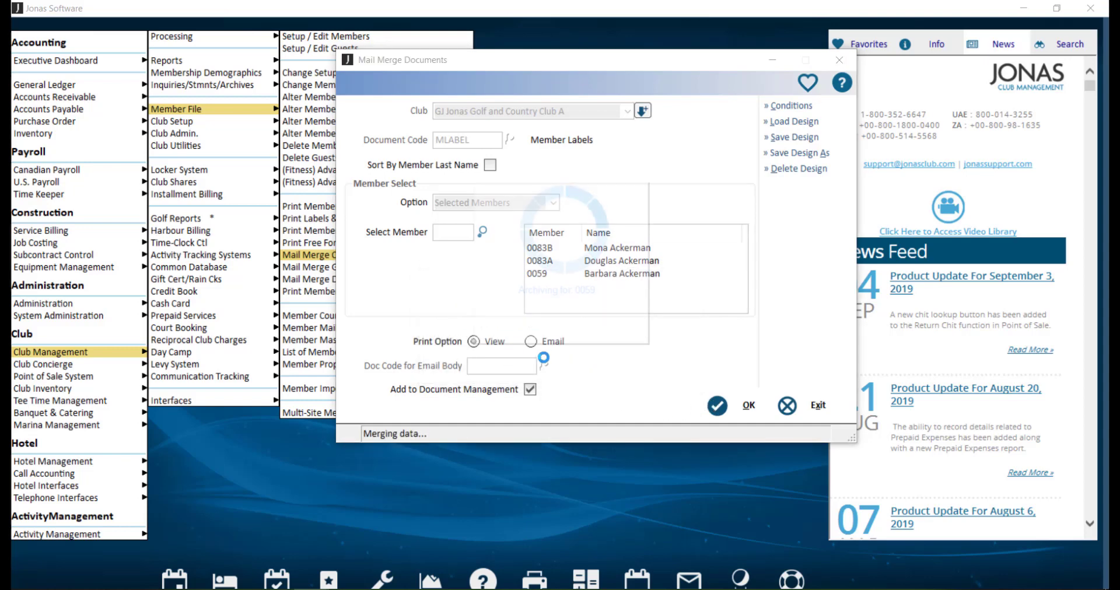